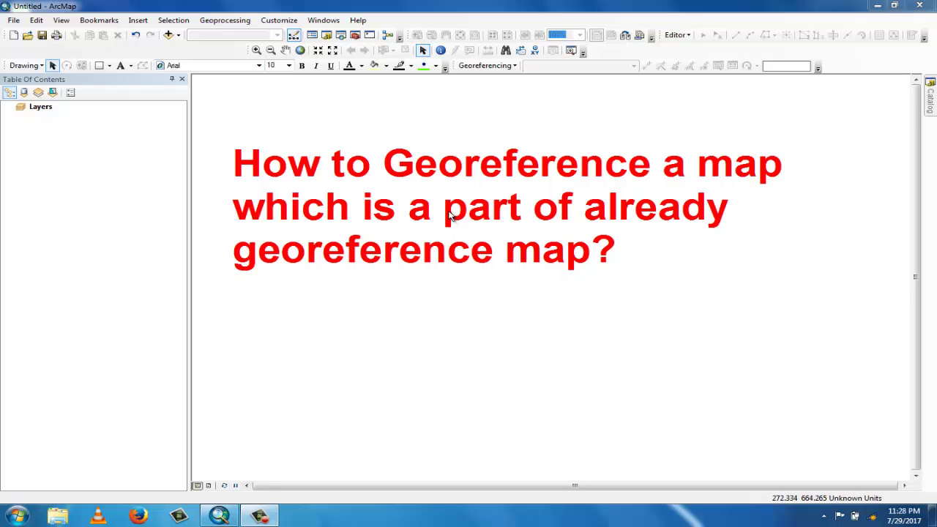
Step: Delete the large red title text graphic from the layout
click(449, 212)
right_click(450, 213)
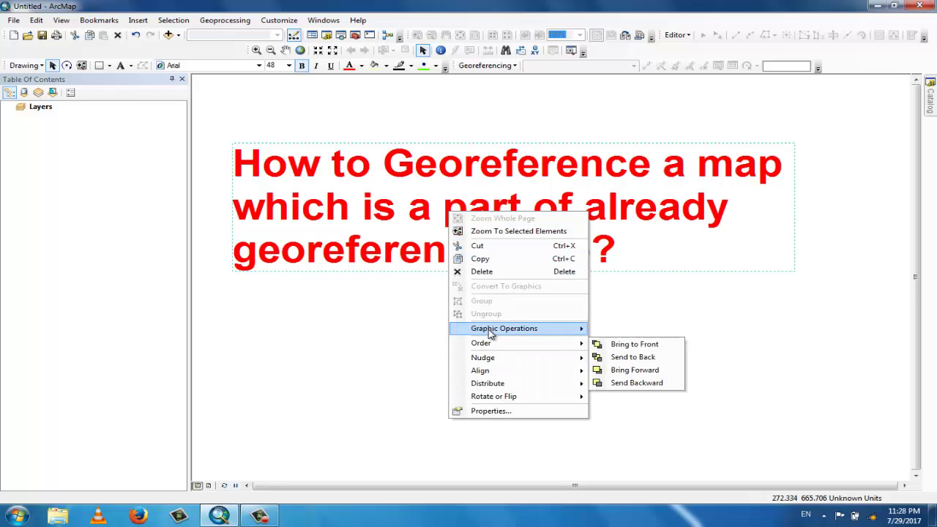
click(481, 272)
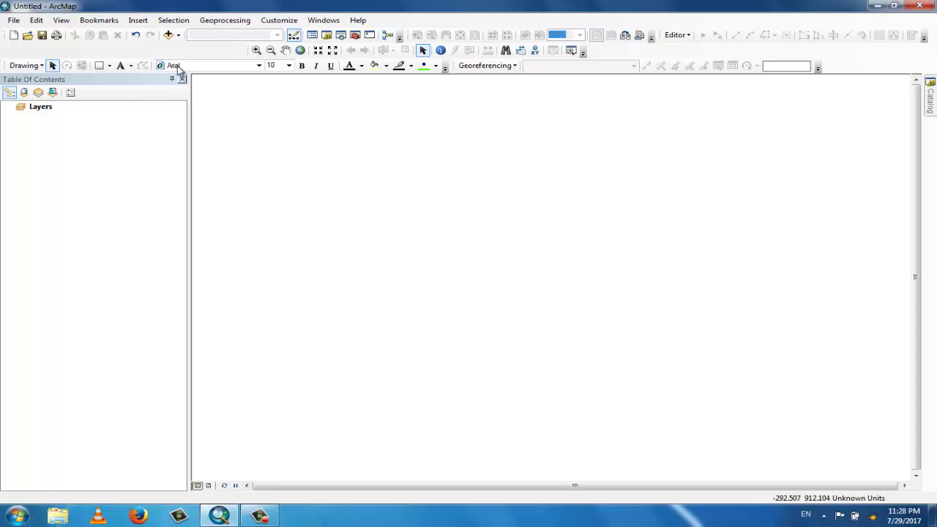
Step: Add the raster Map1.tif from the Maps folder, accepting the missing spatial reference warning
click(179, 36)
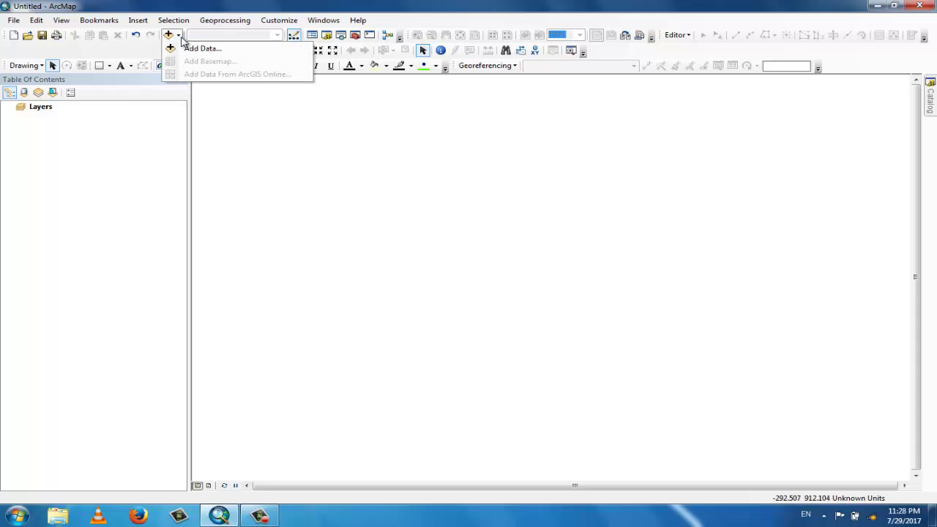
click(190, 48)
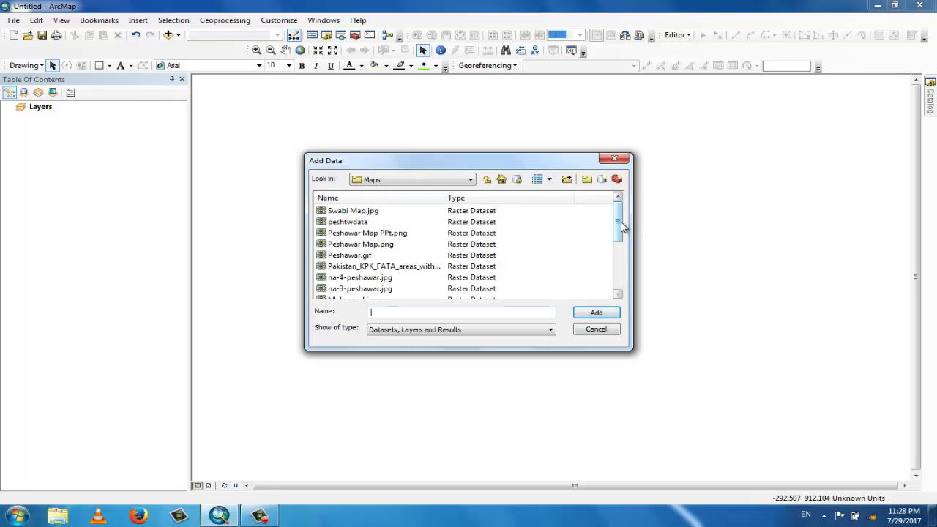
drag(621, 228, 617, 253)
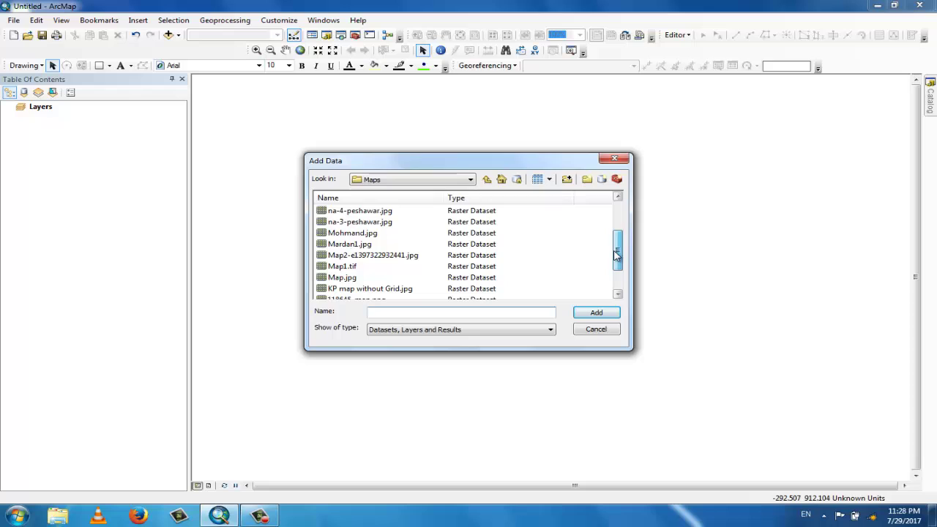
click(341, 266)
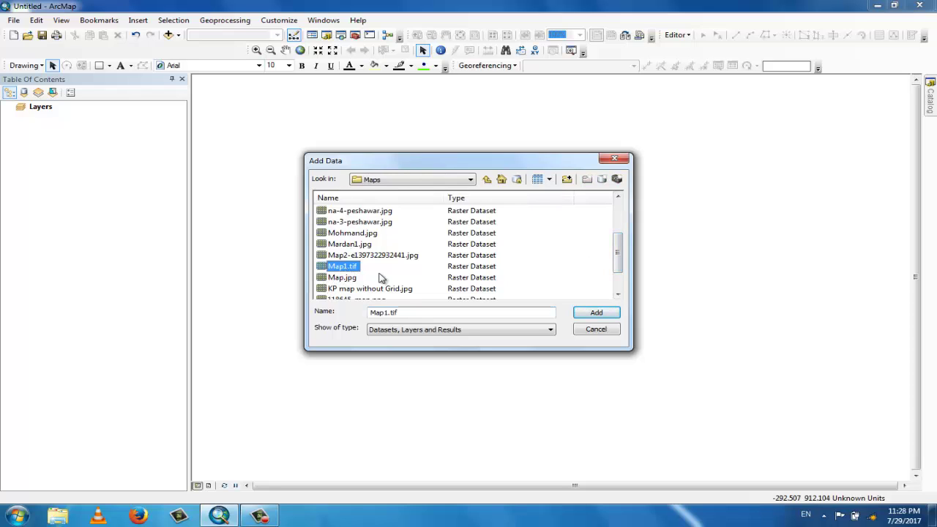
click(596, 314)
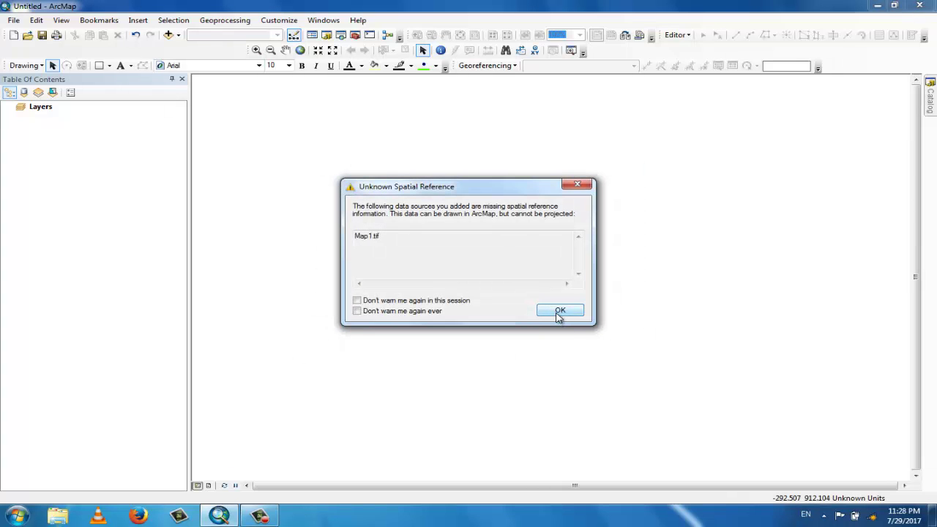
click(558, 311)
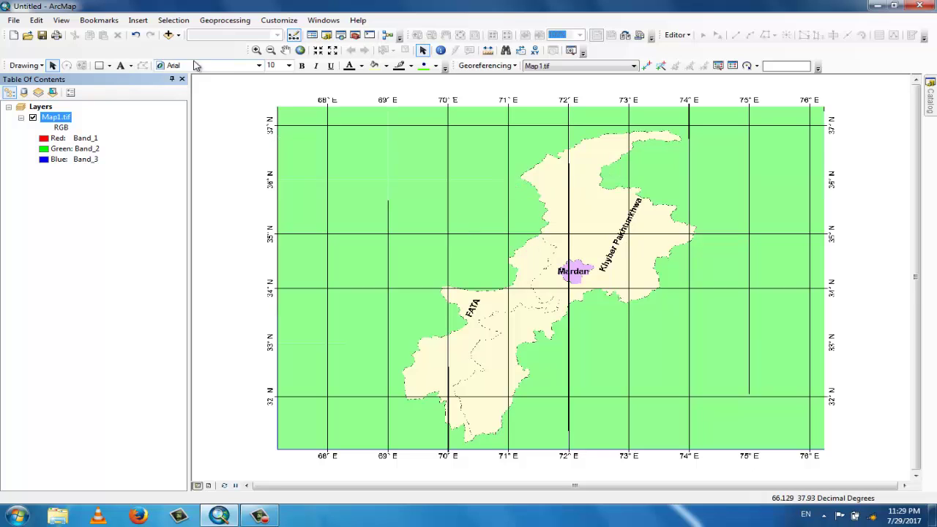
Step: Add Mardan1.jpg as a second layer and switch off the Map1.tif layer
click(179, 37)
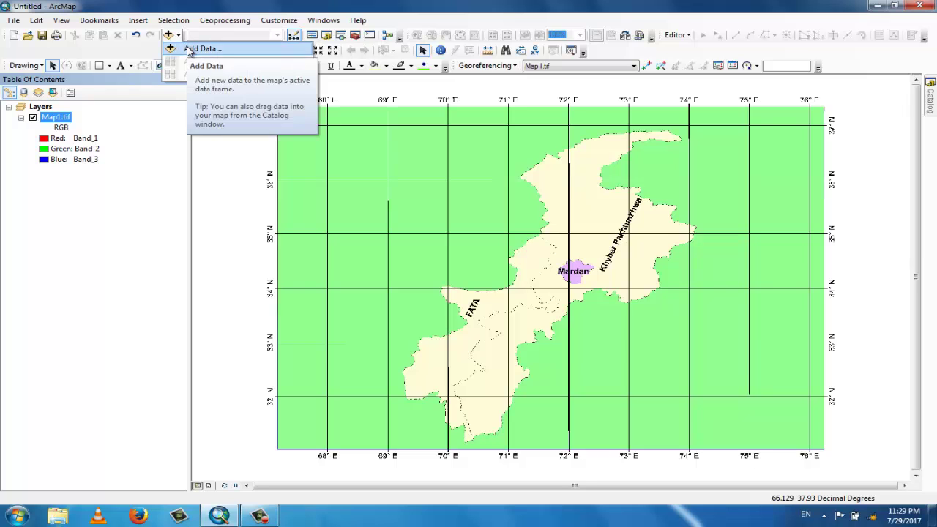
click(189, 50)
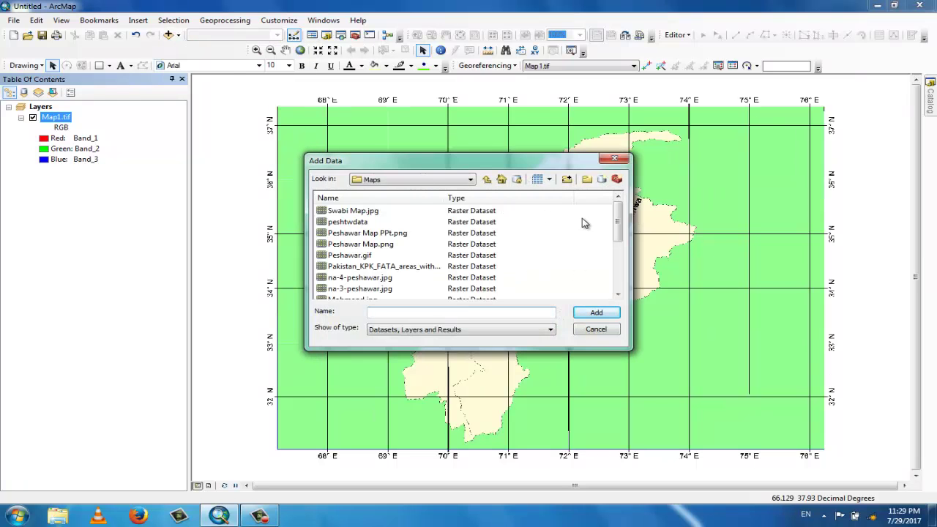
drag(619, 220, 618, 245)
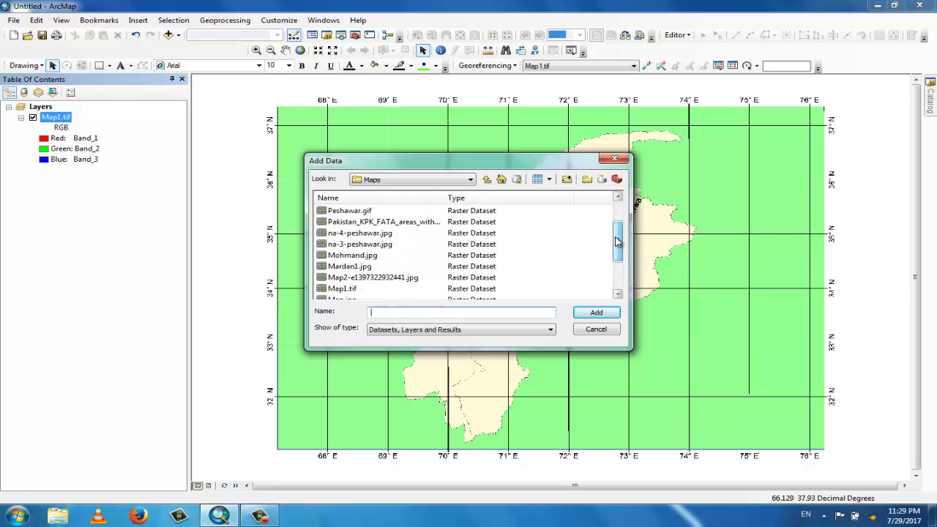
click(343, 268)
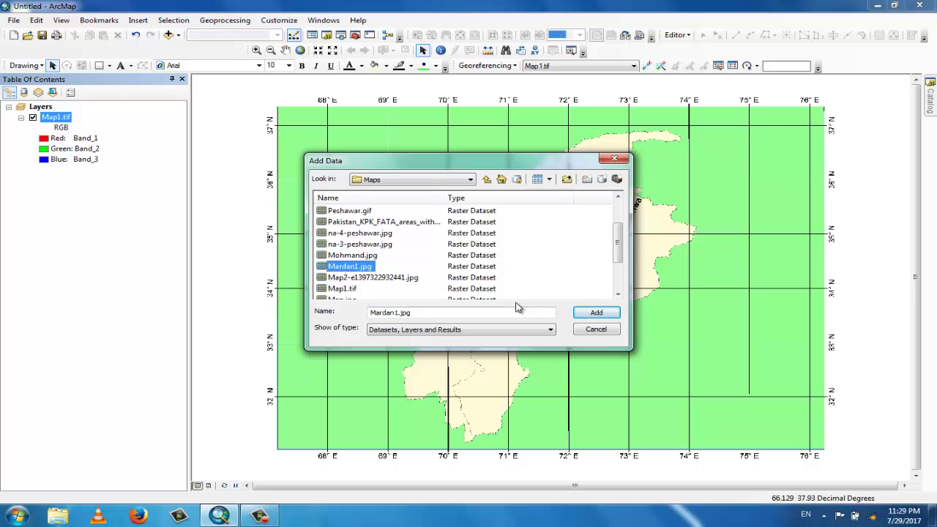
click(589, 315)
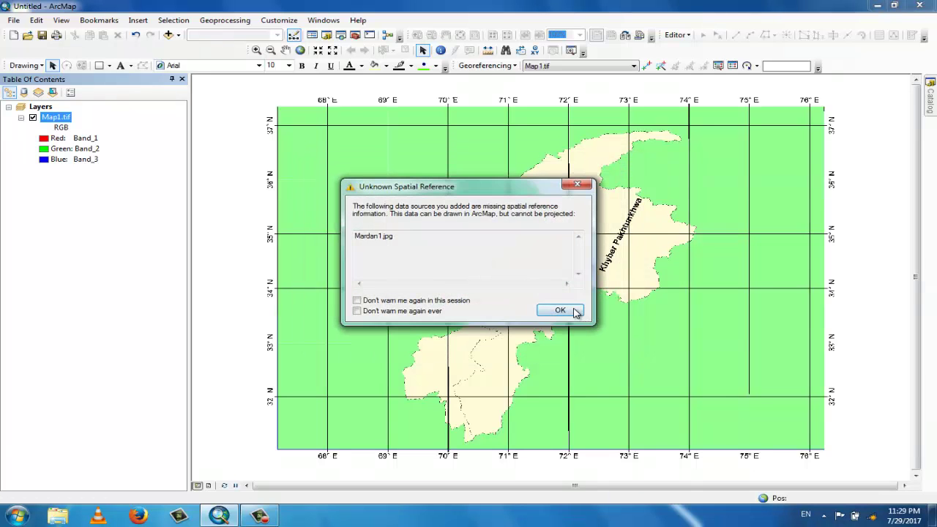
click(575, 314)
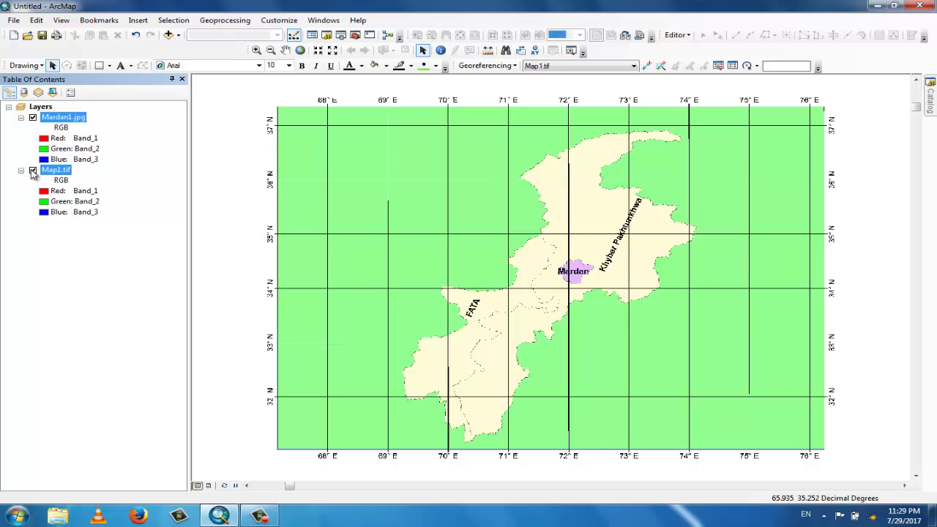
click(32, 170)
Step: Zoom to Mardan1.jpg, then swap to showing Map1.tif at its full extent
right_click(68, 119)
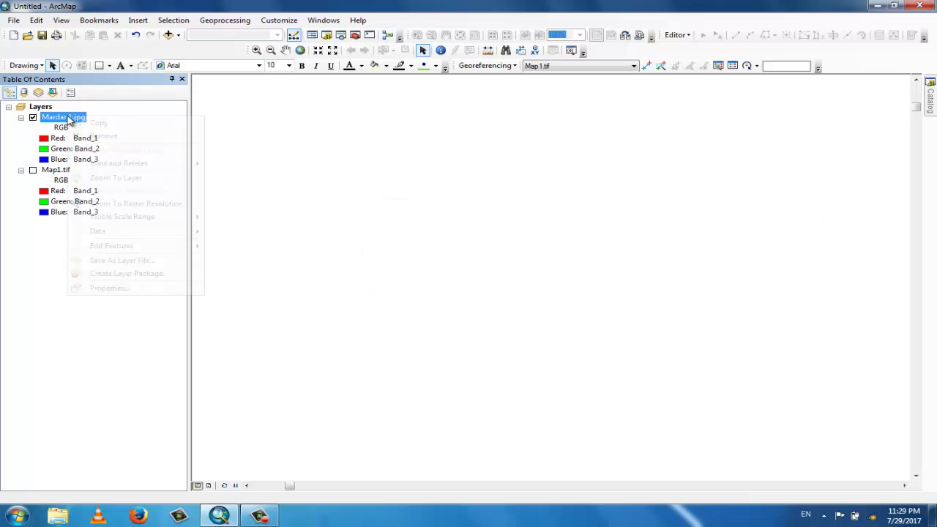
click(108, 182)
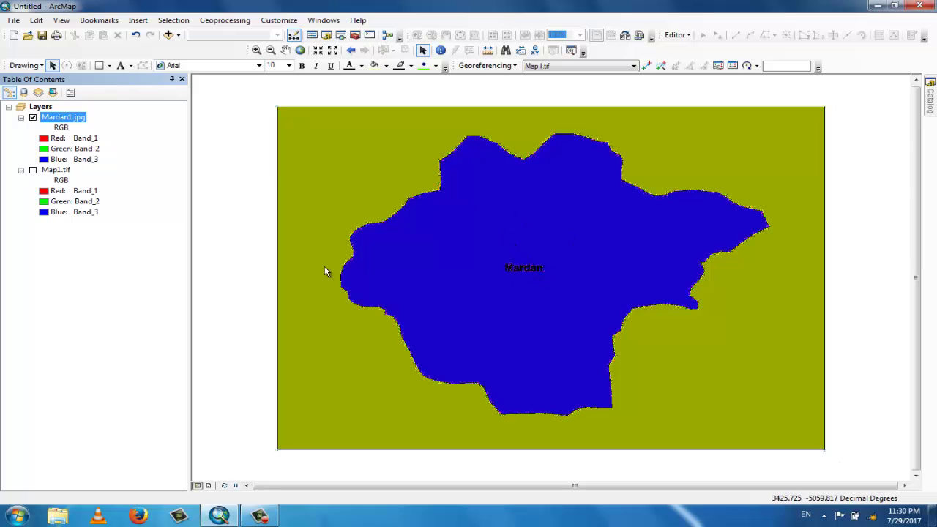
click(33, 118)
click(32, 169)
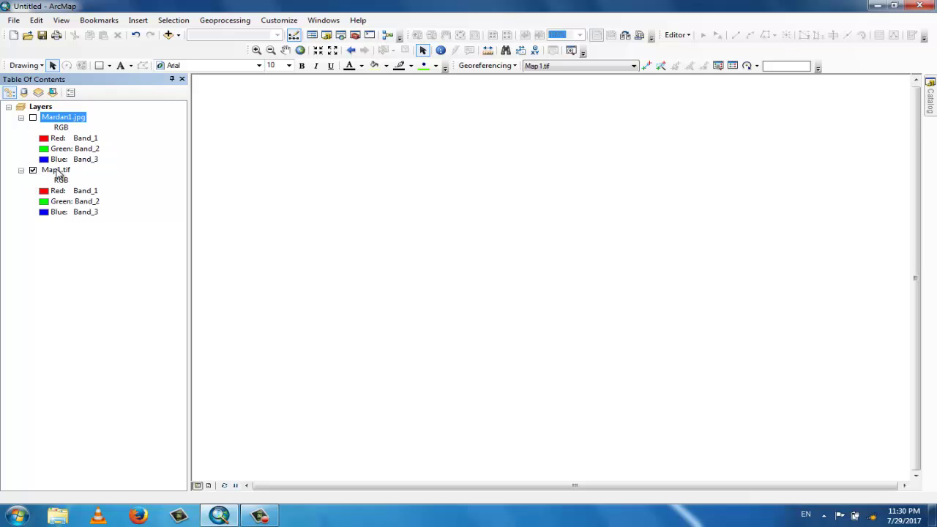
right_click(58, 172)
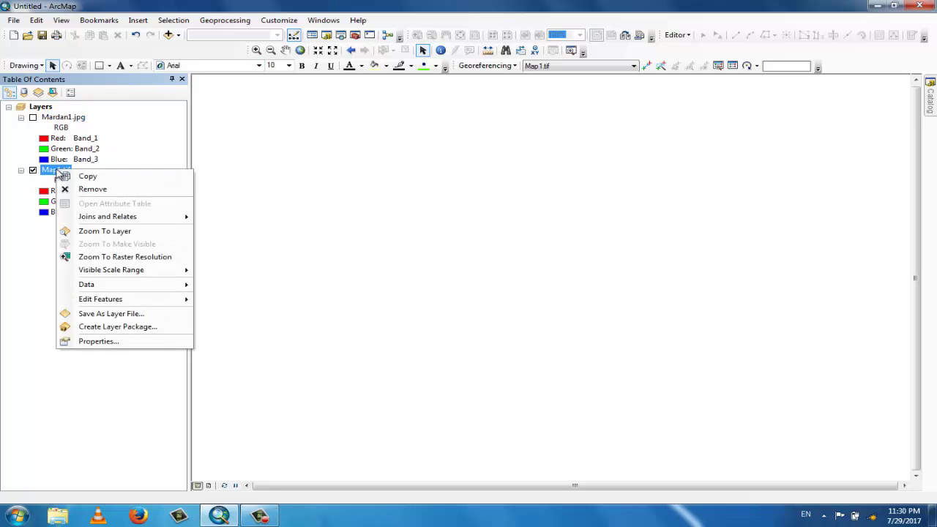
click(105, 231)
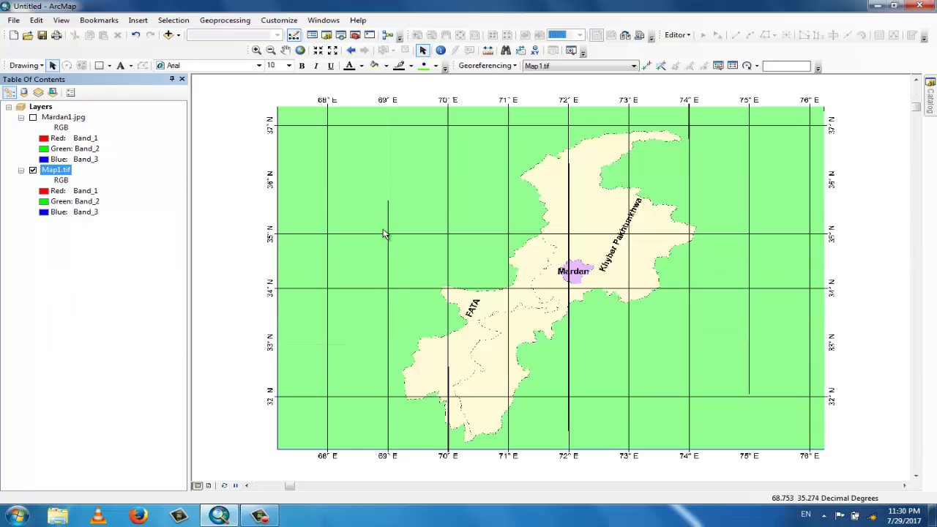
Step: Show only Mardan1.jpg again and zoom to its full extent
click(33, 119)
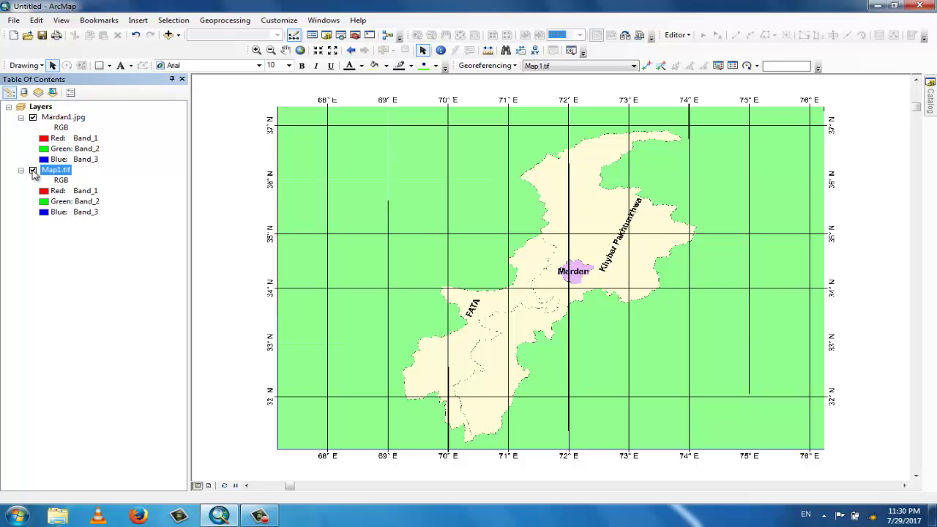
click(32, 170)
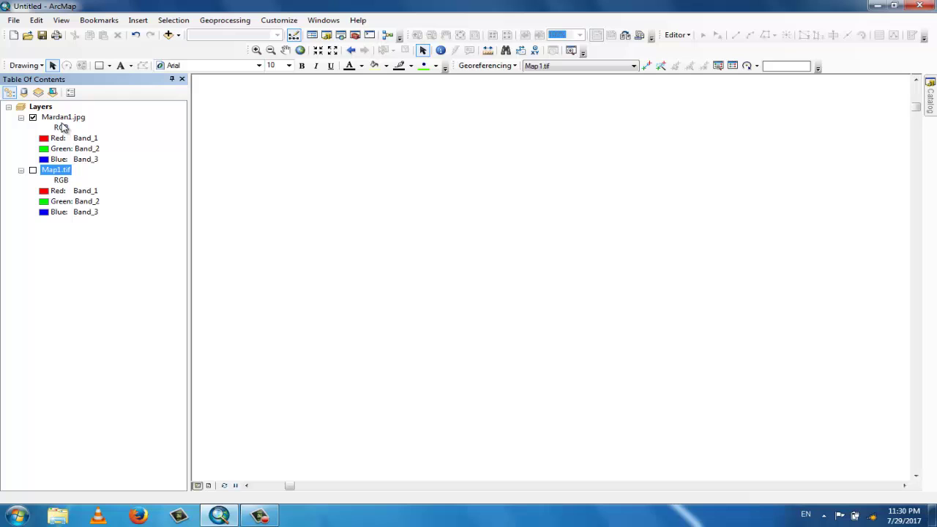
right_click(63, 118)
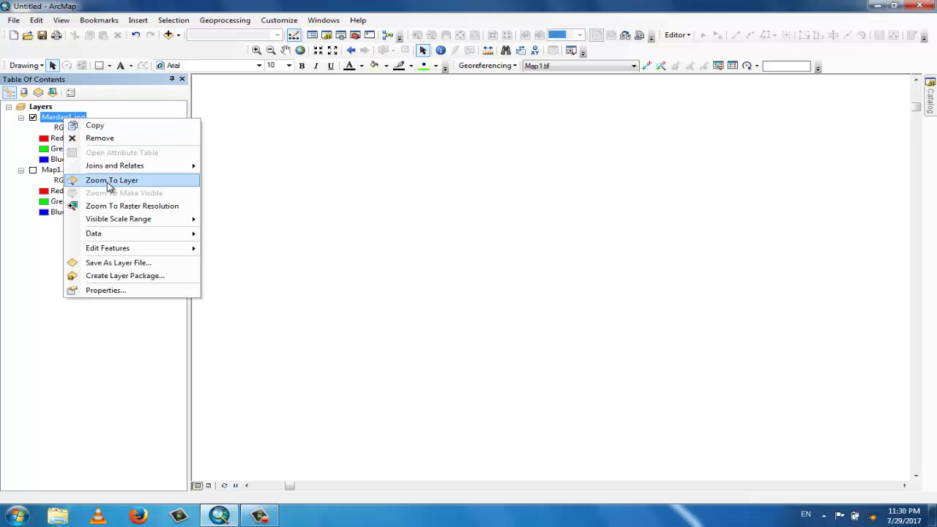
click(110, 181)
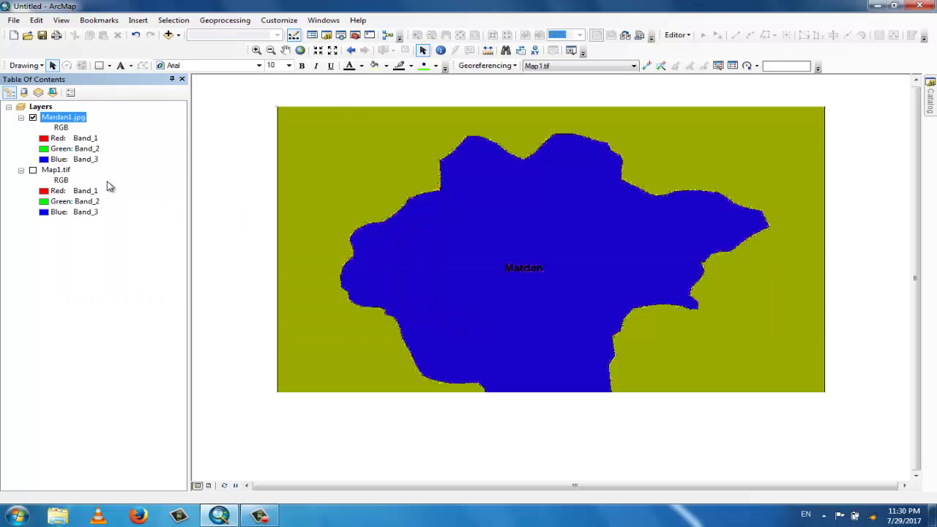
Step: Set Mardan1.jpg as the georeferencing layer and activate the Add Control Points tool
click(634, 68)
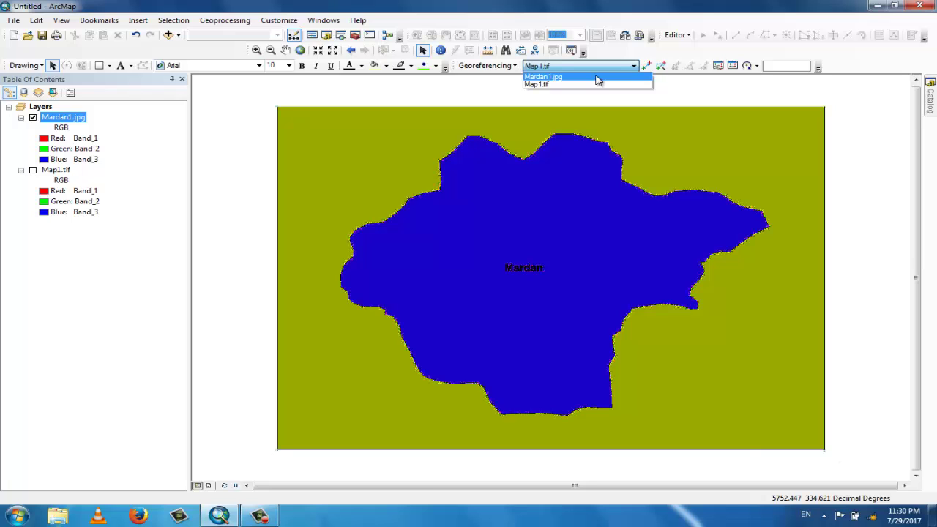
click(598, 76)
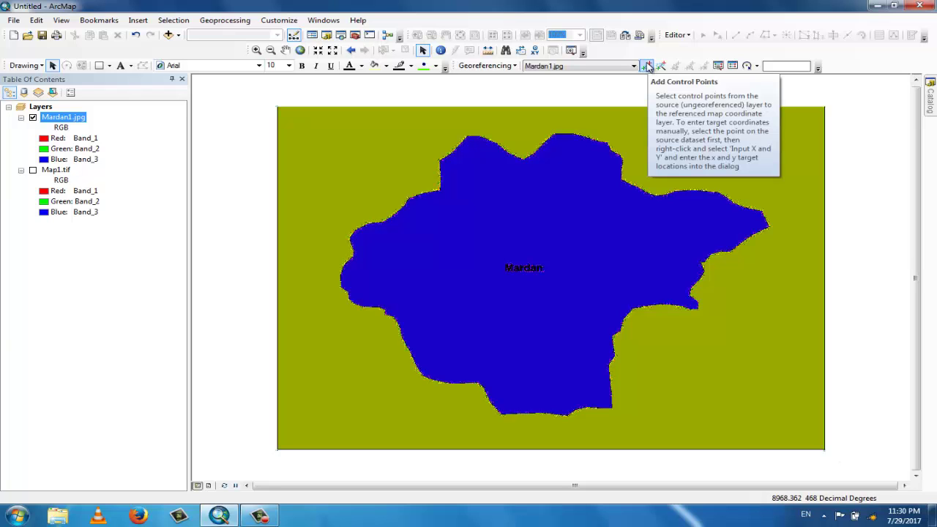
click(647, 66)
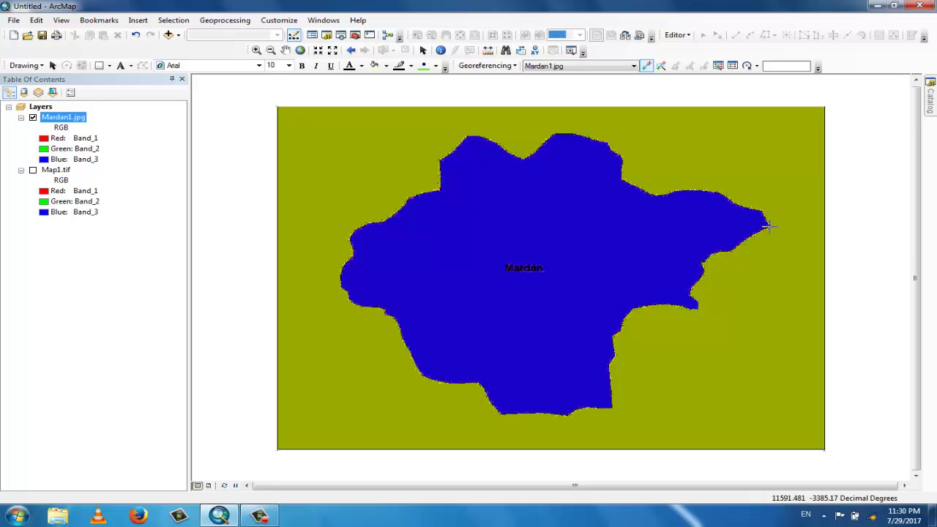
Step: Place control point 1 on the image's eastern tip, then display Map1.tif at full extent
click(767, 227)
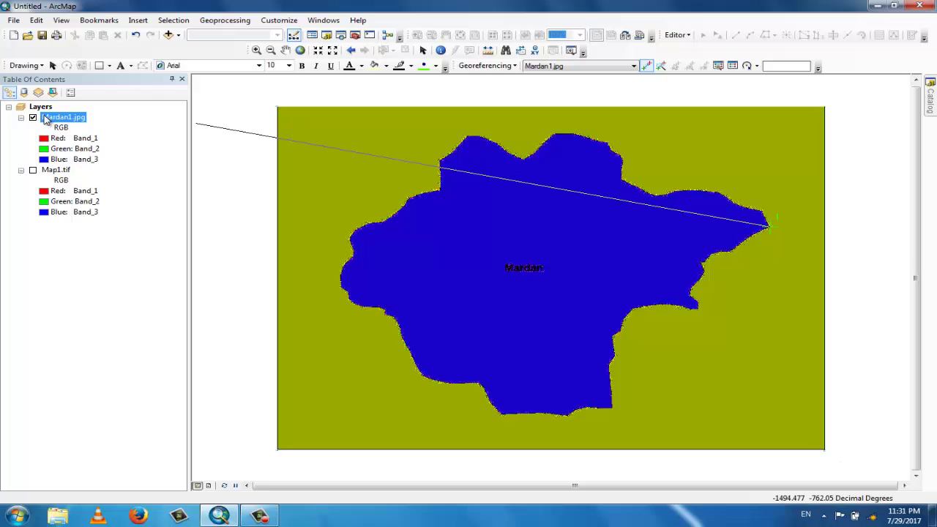
click(33, 118)
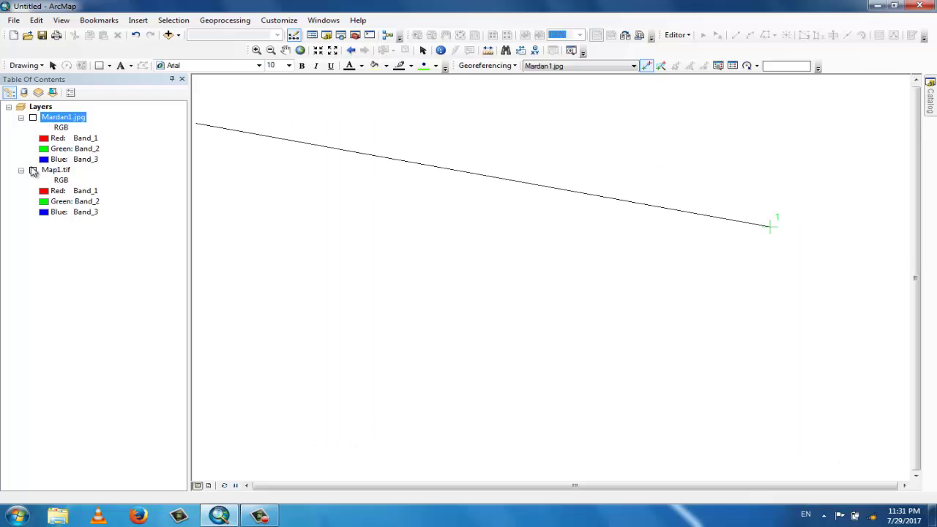
click(33, 170)
right_click(52, 172)
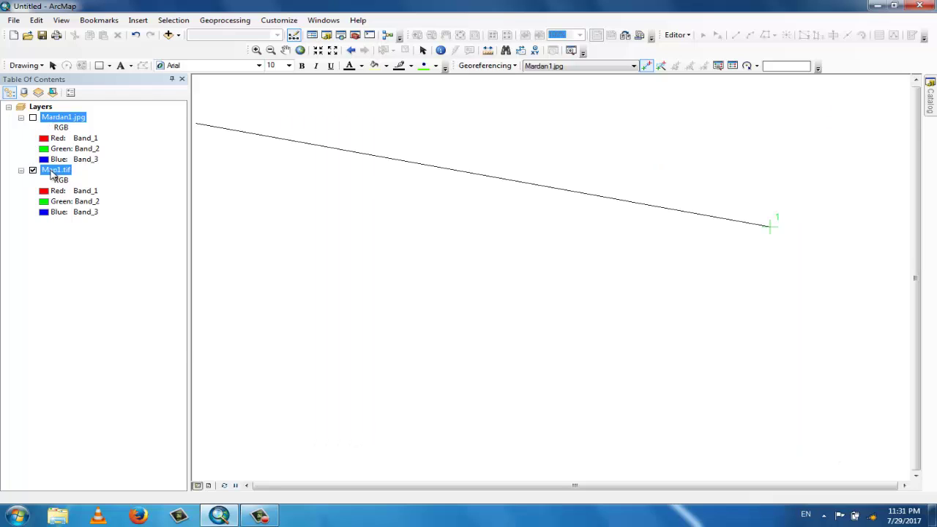
click(90, 233)
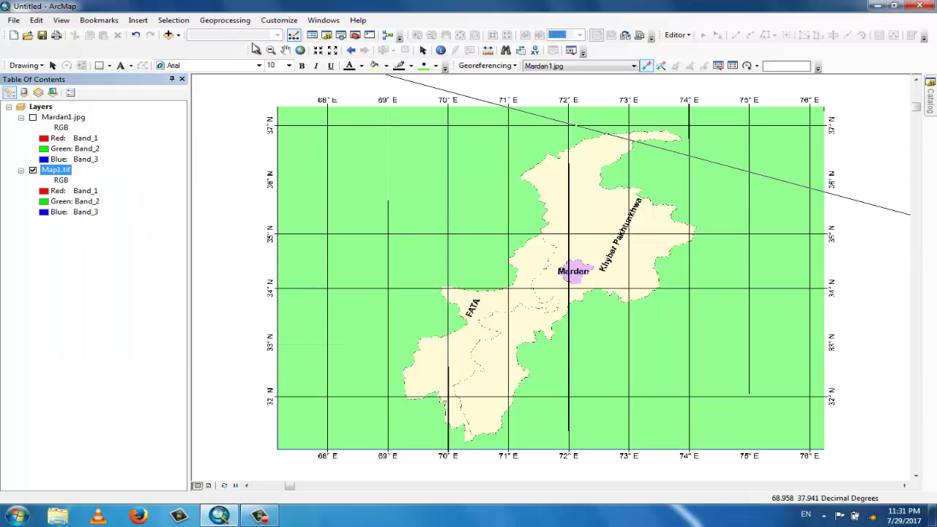
Step: Zoom into Mardan on Map1.tif and link point 1 to its eastern tip
click(256, 49)
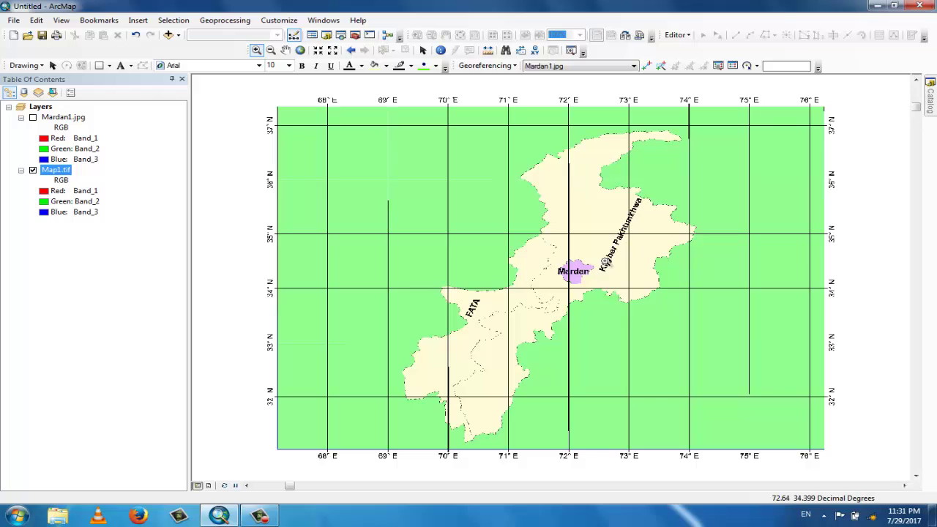
drag(600, 258, 566, 292)
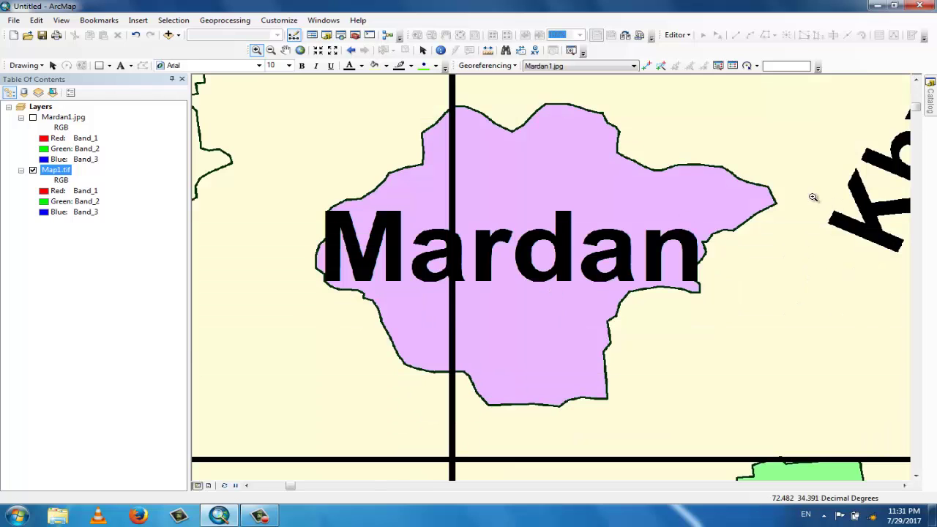
click(647, 67)
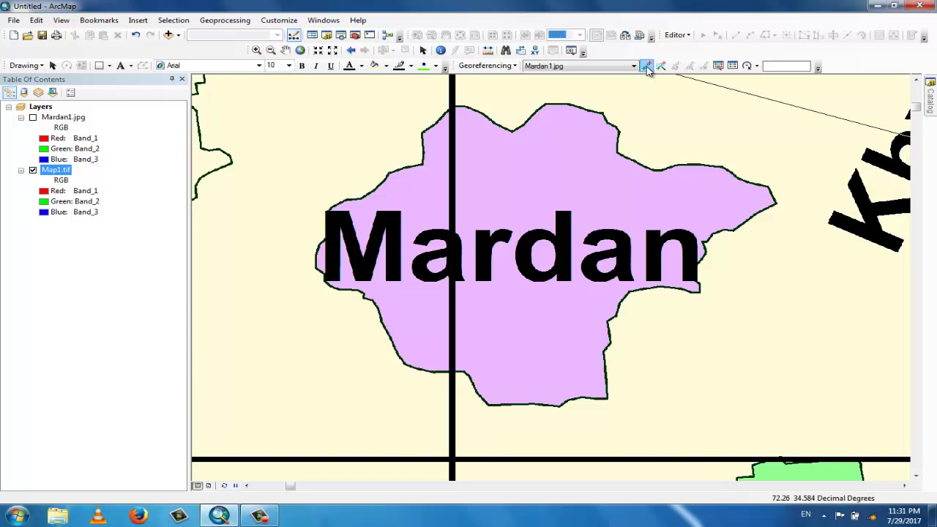
click(777, 203)
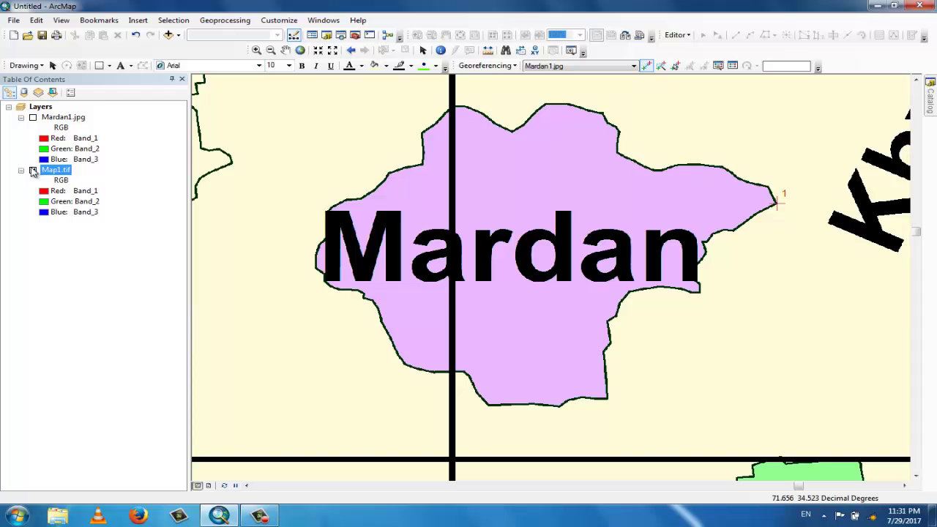
click(32, 171)
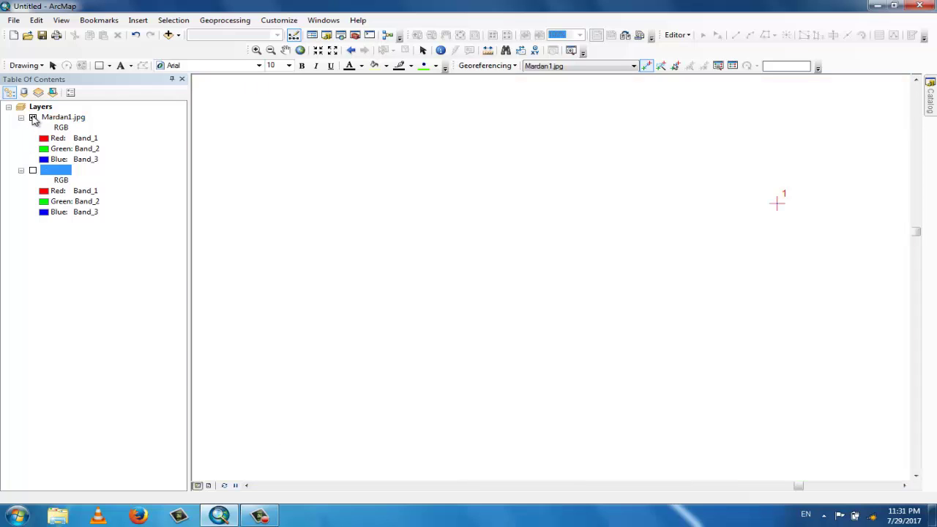
Step: Zoom back to Mardan1.jpg and place control point 2 at the shape's bottom corner
click(33, 118)
right_click(52, 122)
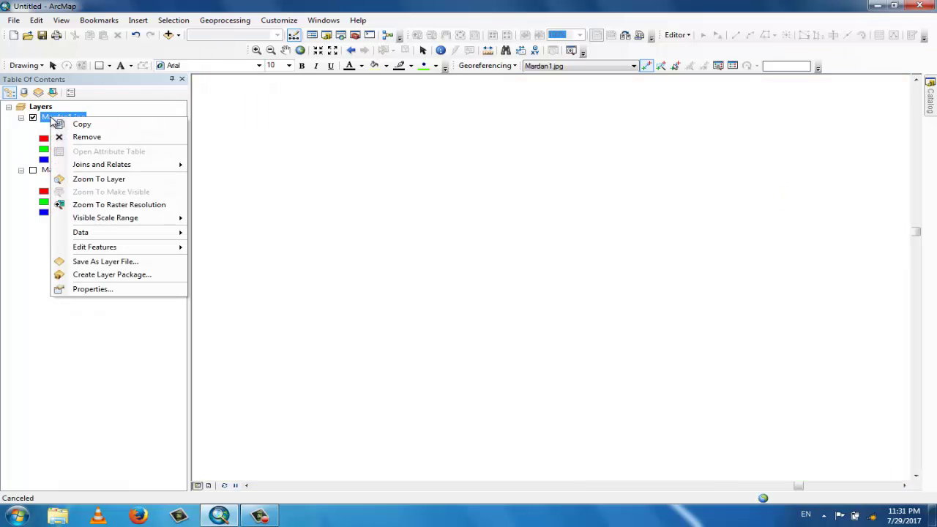
click(96, 182)
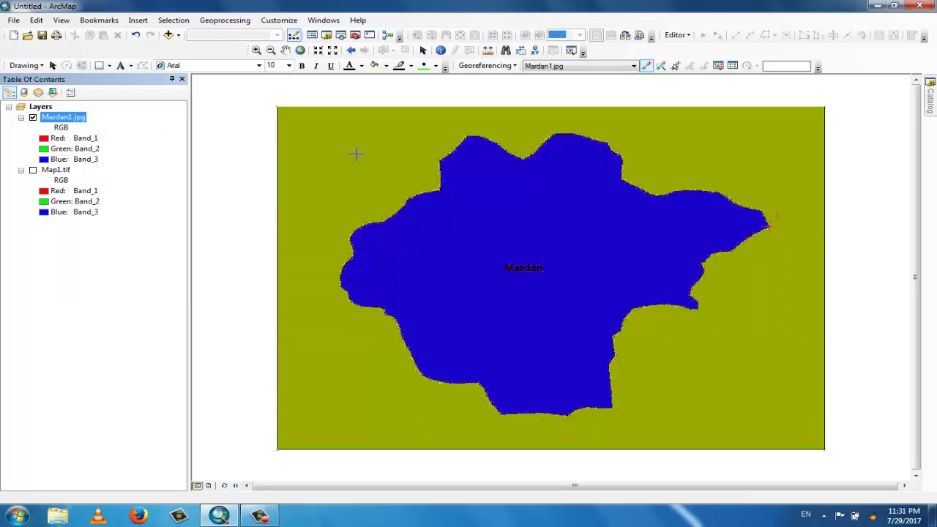
click(647, 67)
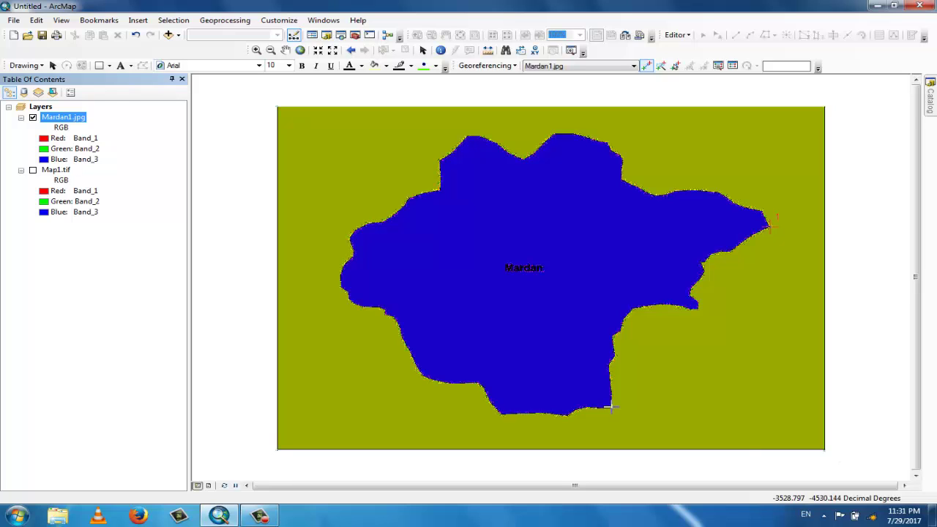
click(610, 406)
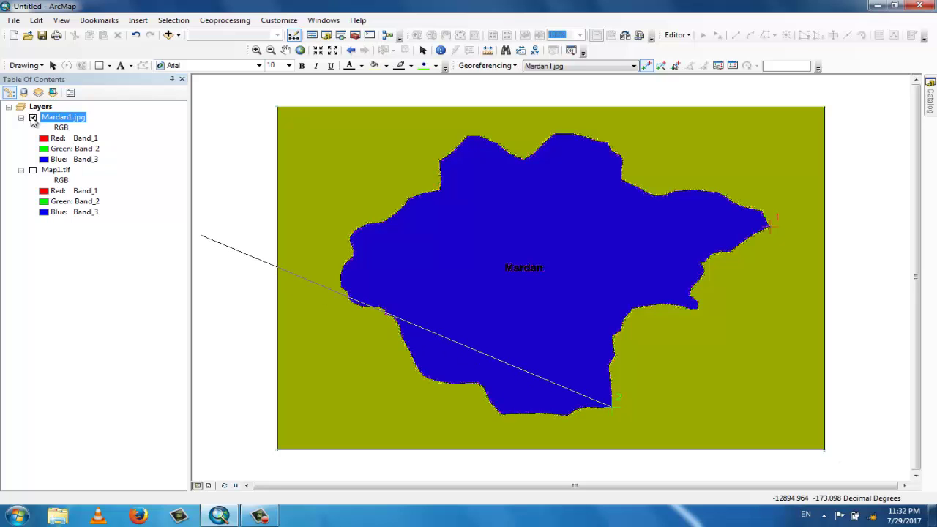
click(32, 117)
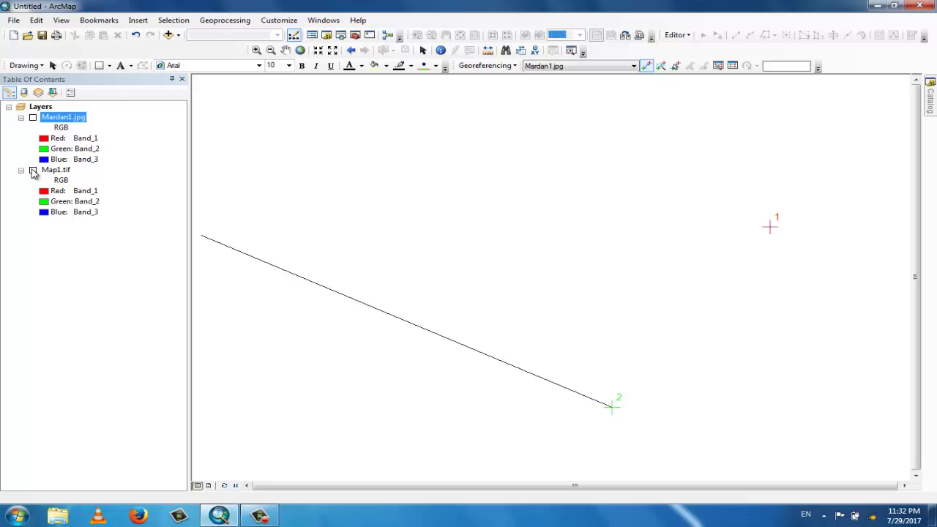
Step: Zoom into Mardan on Map1.tif, link control point 2 to its southern tip, and show Mardan1.jpg
click(32, 171)
right_click(49, 171)
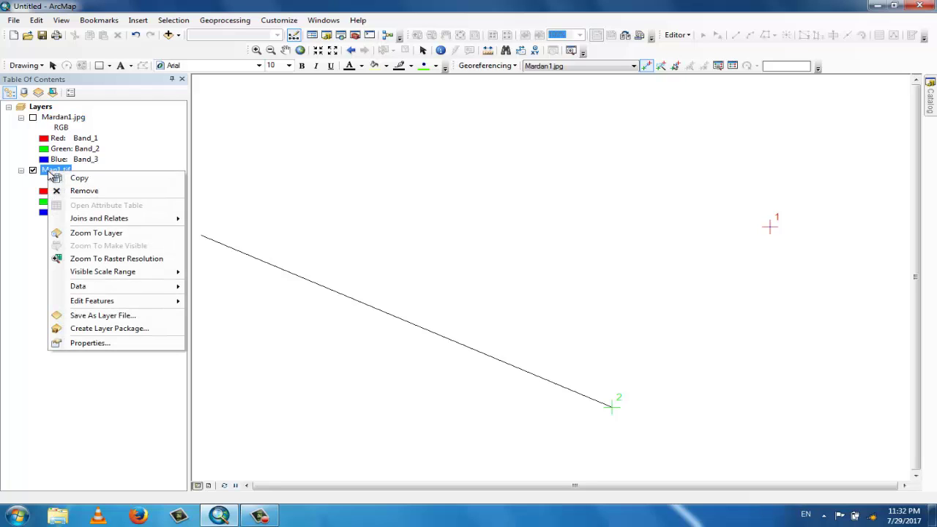
click(85, 234)
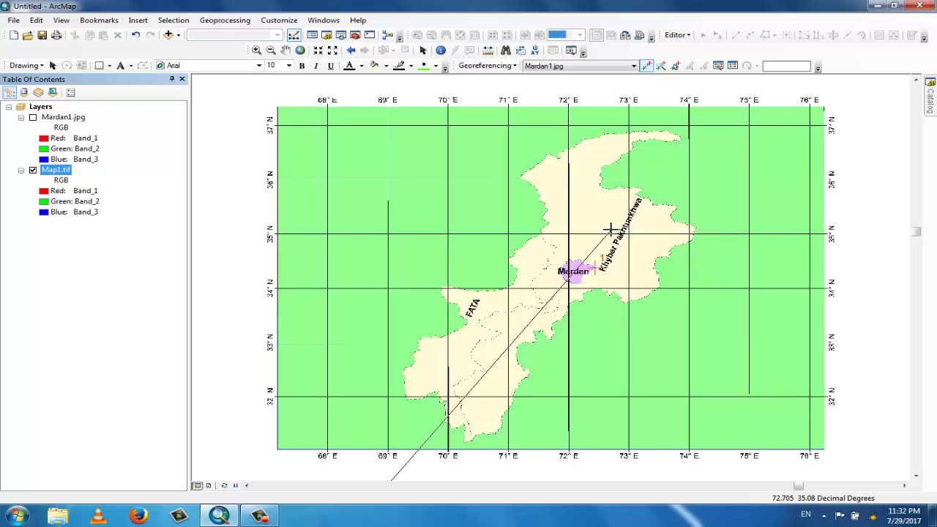
click(256, 50)
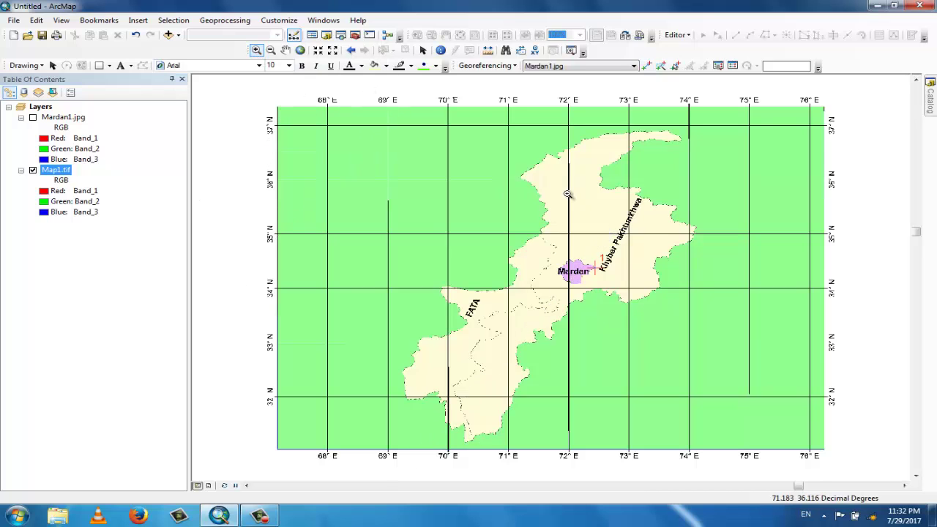
drag(608, 251, 532, 306)
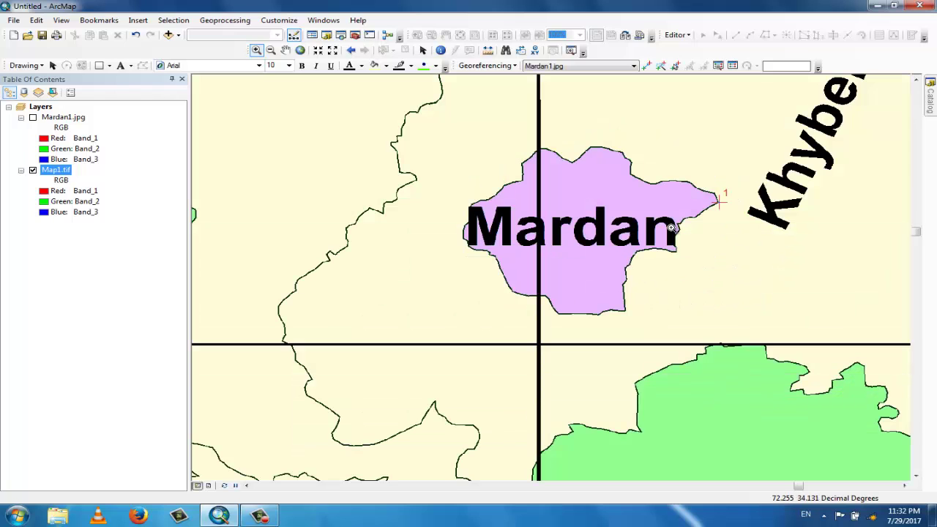
click(648, 67)
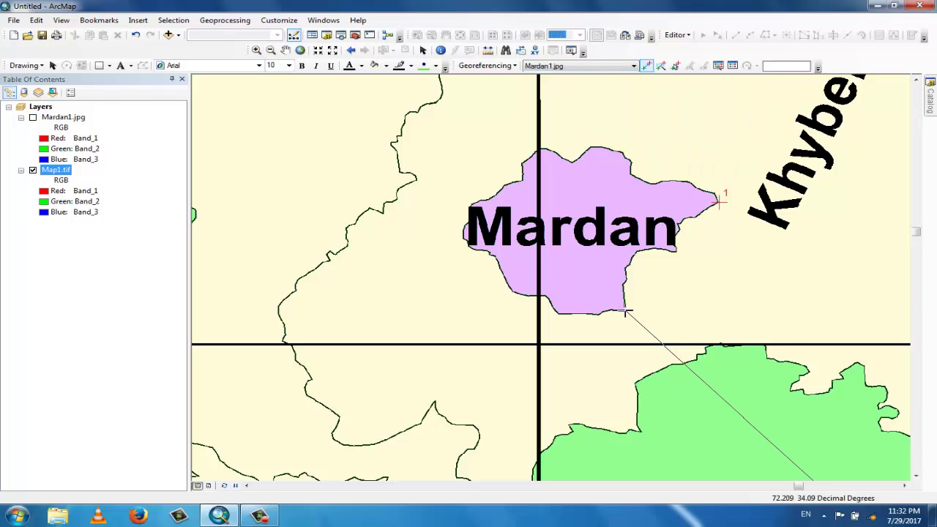
click(626, 311)
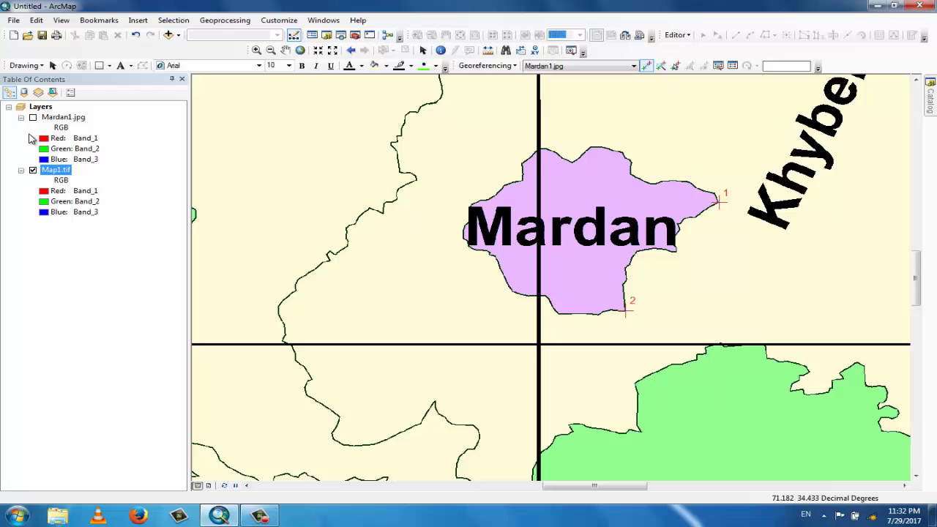
click(33, 117)
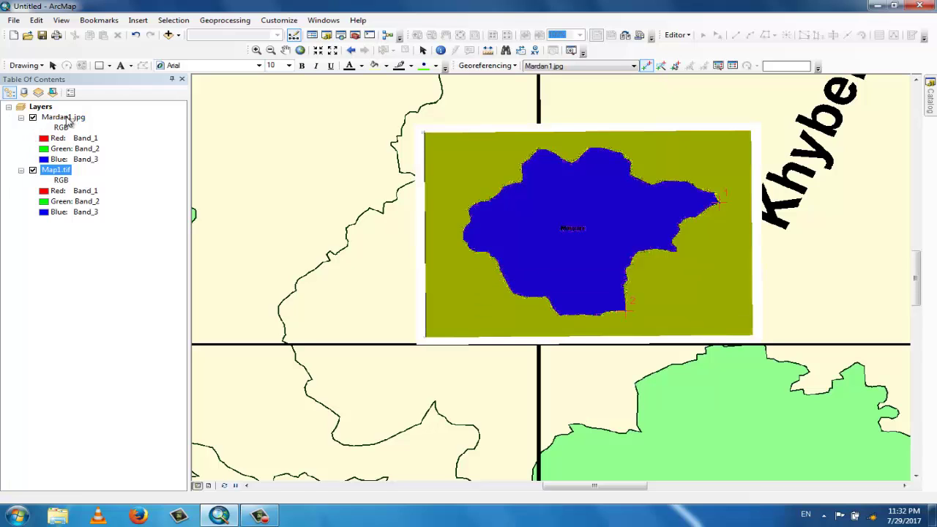
Step: Zoom to Mardan1.jpg alone and place control point 3 at the shape's upper-left corner
click(33, 170)
right_click(61, 118)
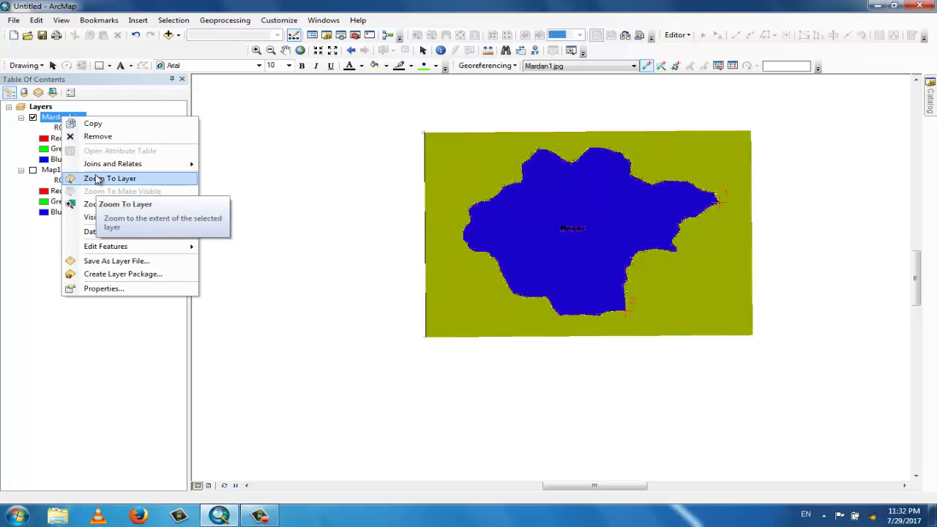
click(99, 179)
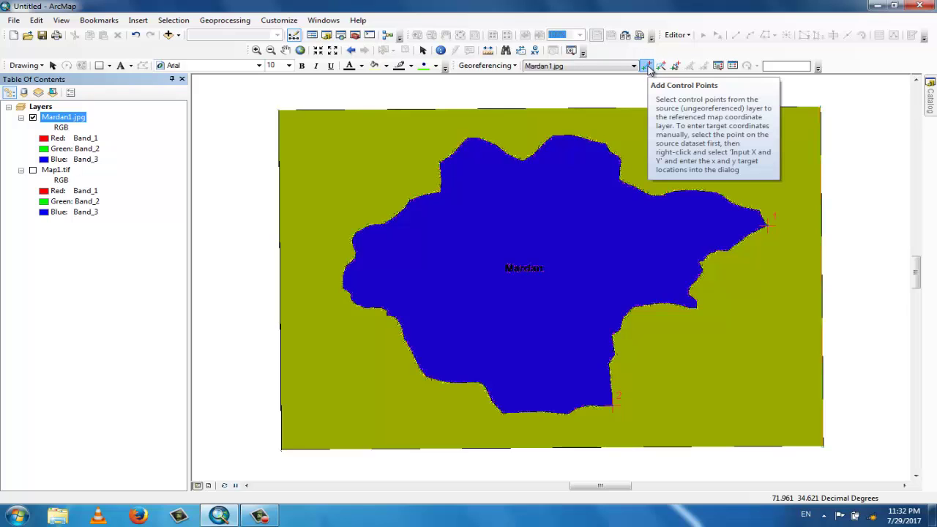
click(647, 66)
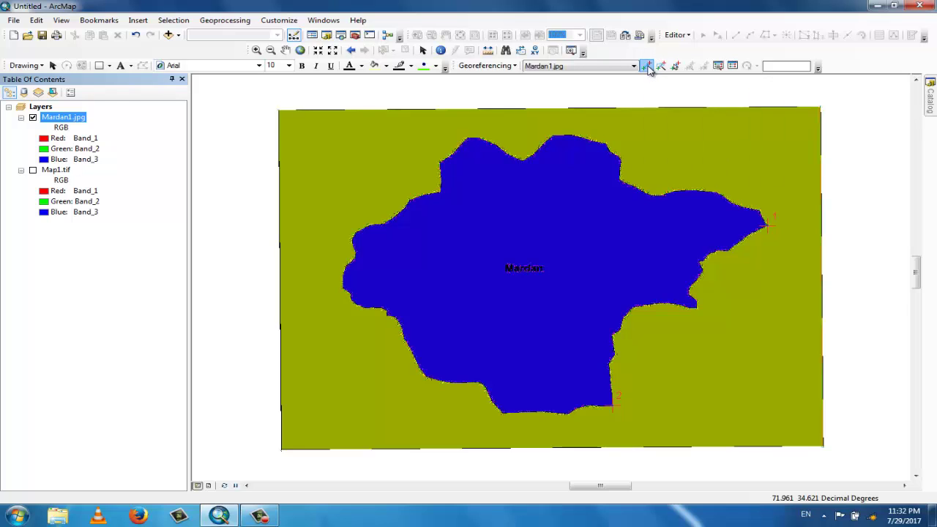
click(442, 162)
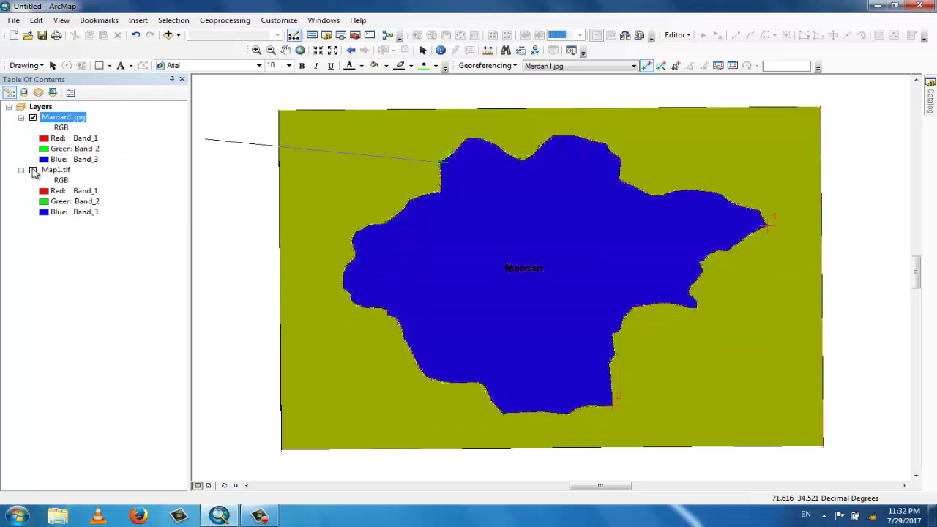
click(33, 171)
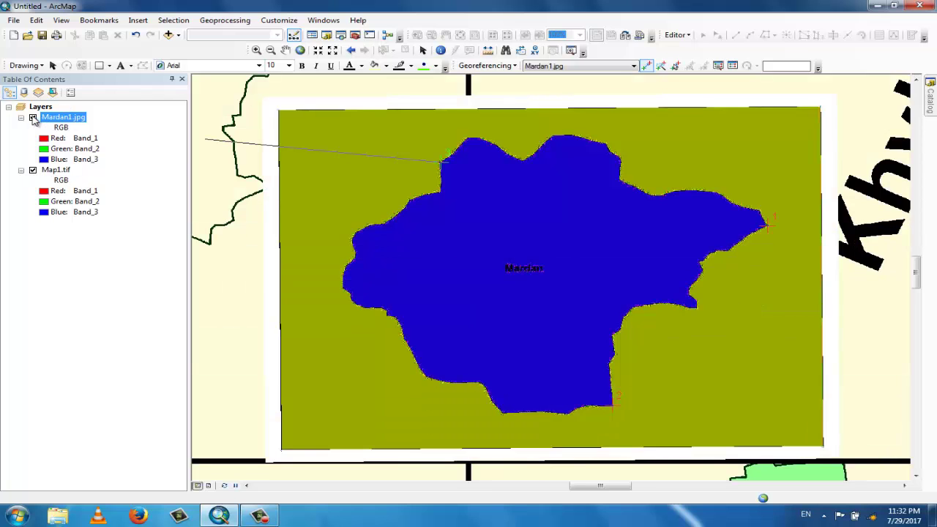
Step: Zoom into Mardan on Map1.tif and link control point 3 to the outline's northwestern corner
click(33, 118)
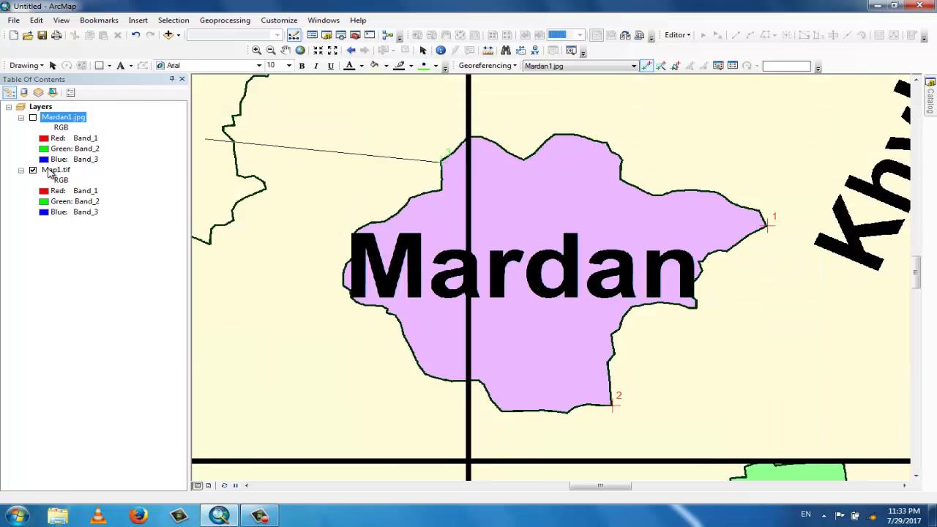
right_click(50, 170)
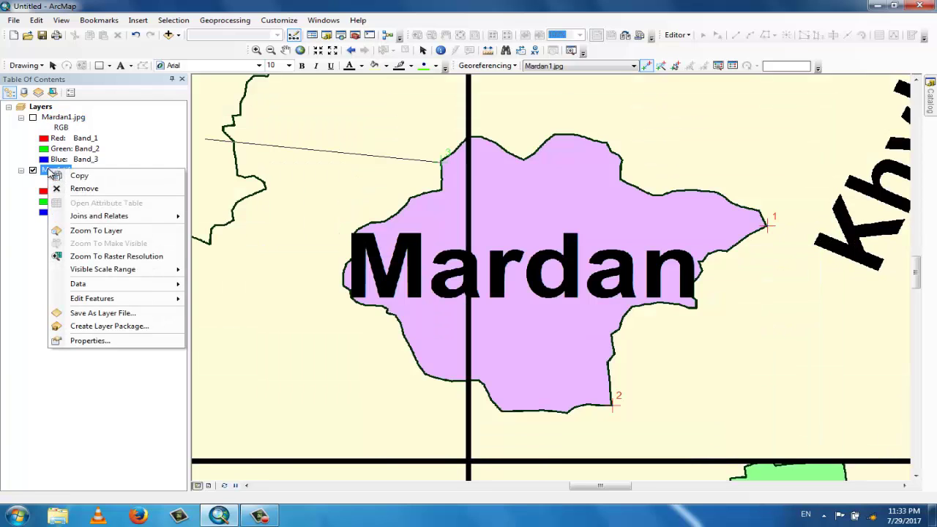
click(93, 231)
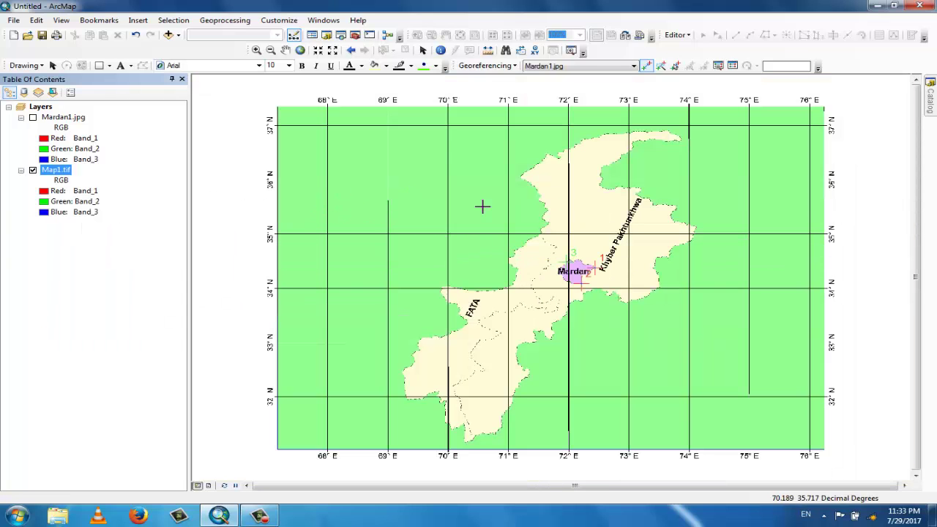
click(568, 261)
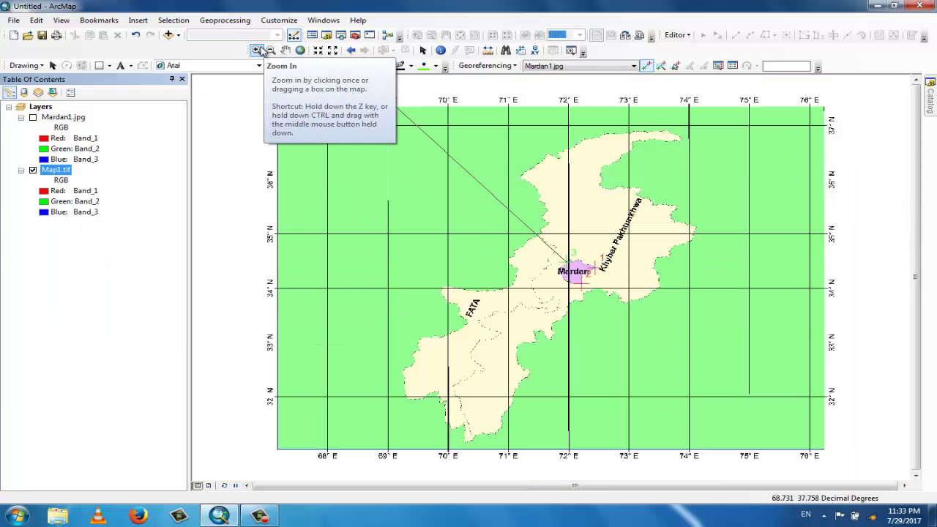
click(256, 50)
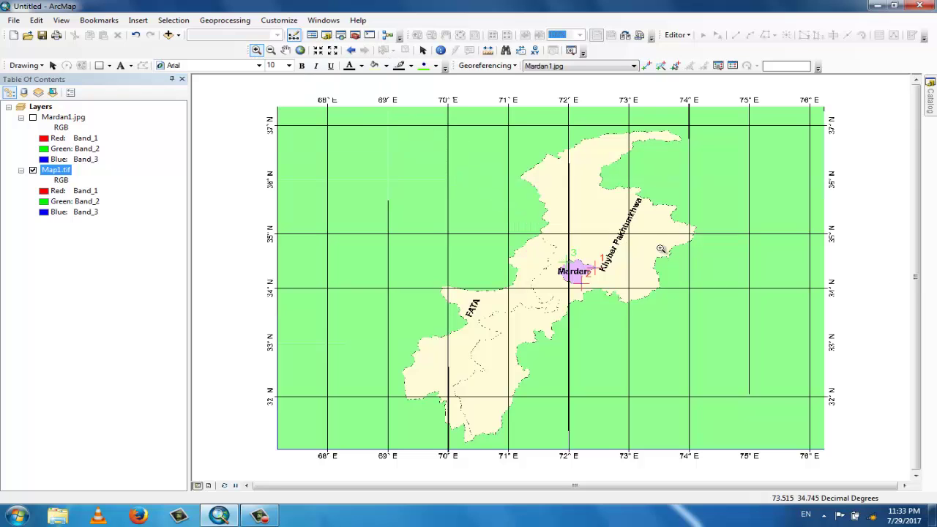
drag(605, 243, 548, 297)
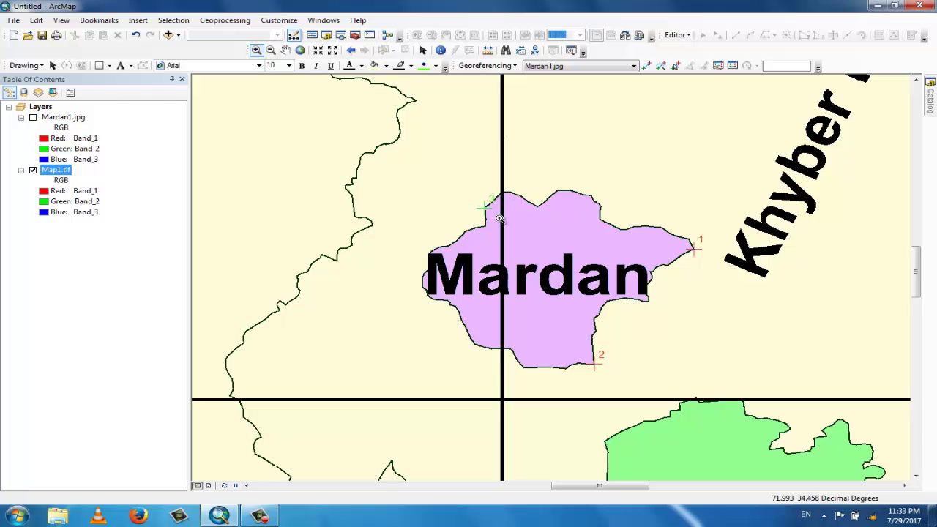
click(647, 66)
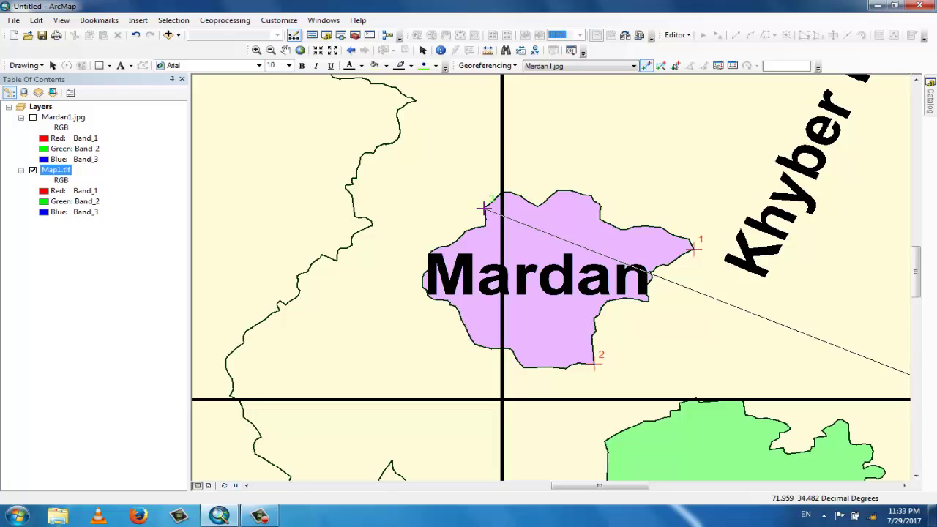
click(483, 207)
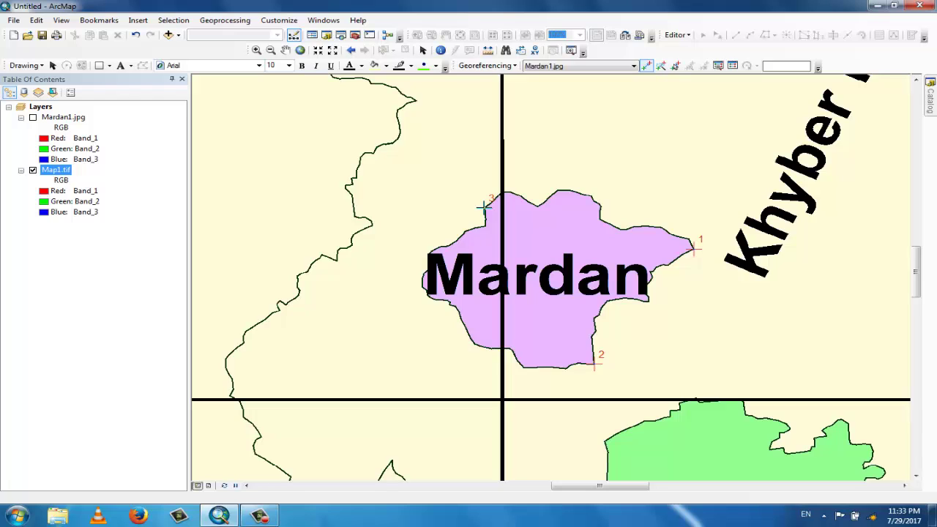
Step: Compare Mardan1.jpg against Map1.tif by switching each layer off and on, ending with both visible
click(33, 118)
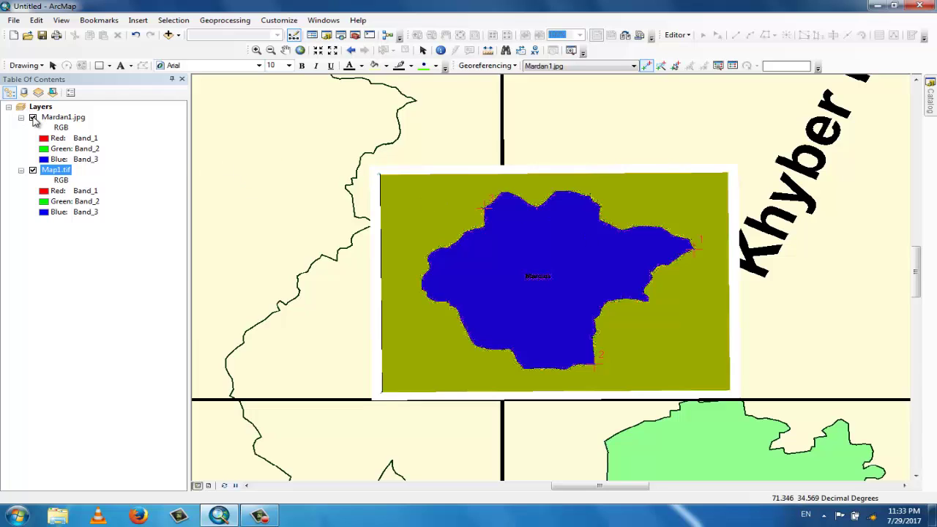
click(33, 118)
click(33, 118)
click(33, 118)
click(32, 118)
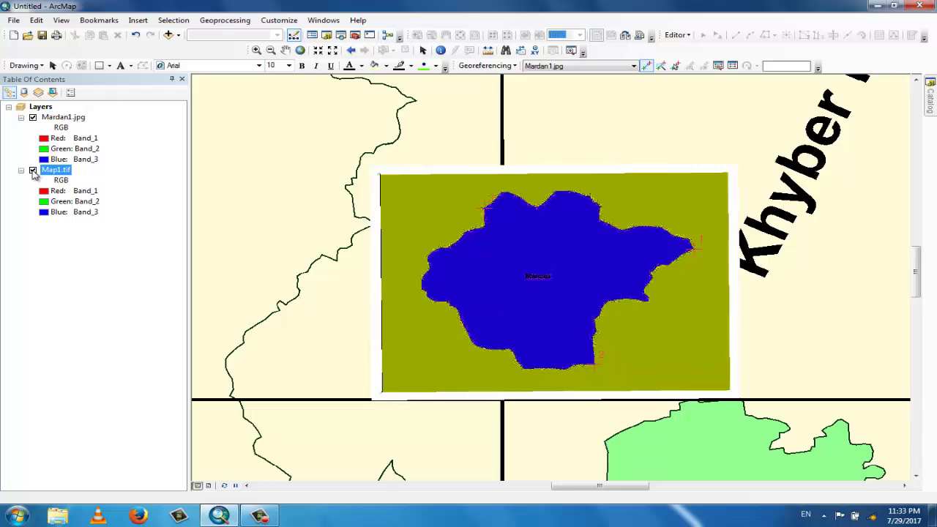
click(33, 170)
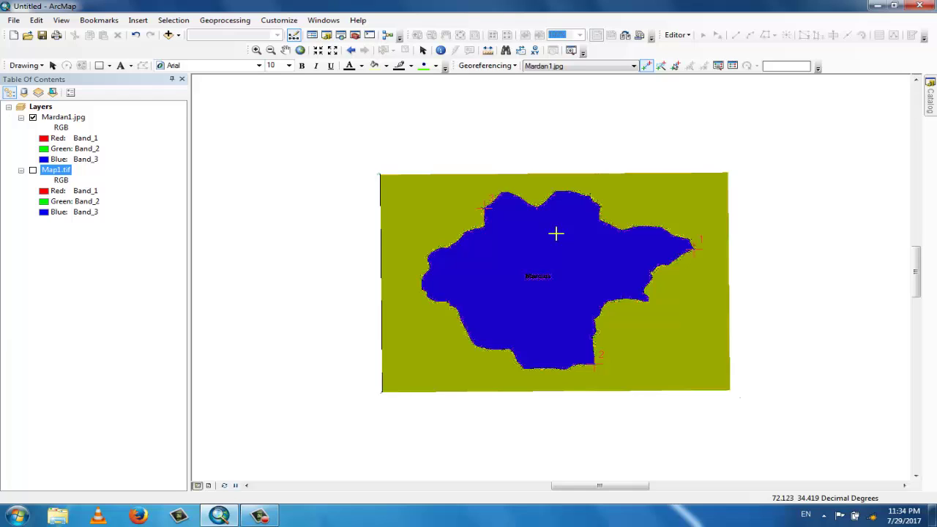
click(32, 170)
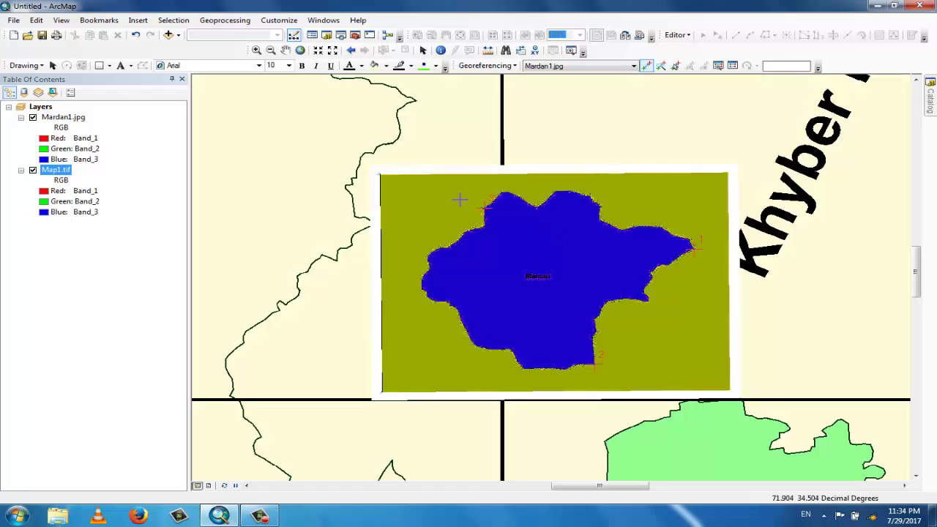